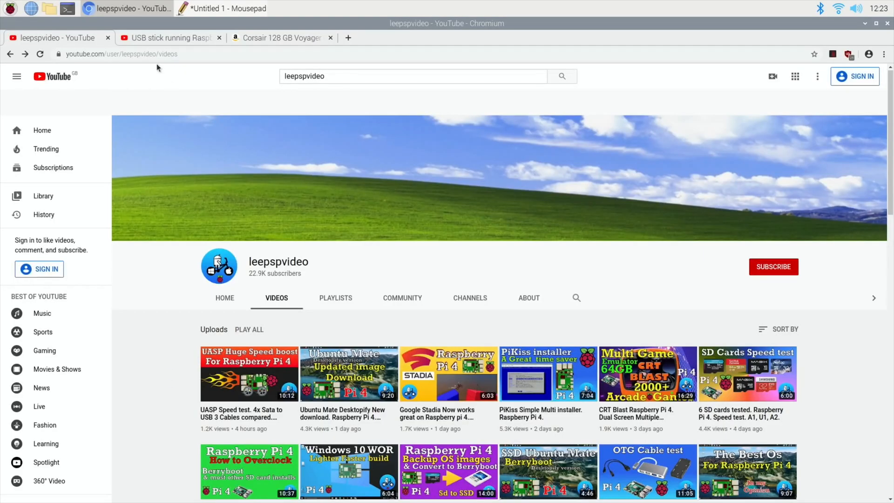
- Switch to the 'USB stick running Raspbian' YouTube tab with the Corsair speed-test comment
left_click(151, 38)
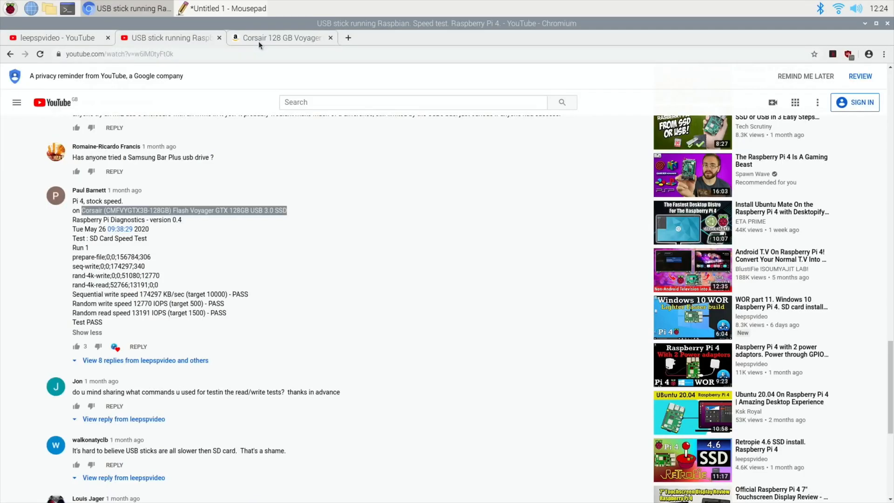
- Switch to the Corsair Voyager GTX 128GB Amazon product tab
left_click(258, 40)
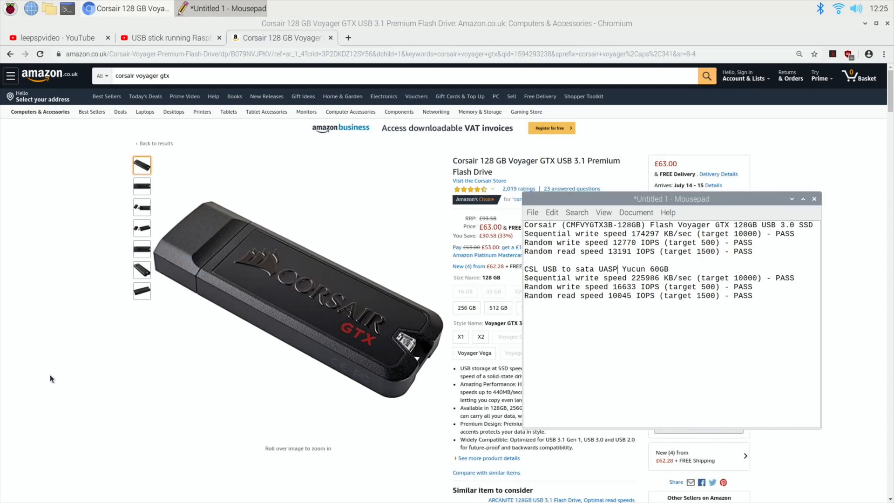
- Raise the Chromium window with the Corsair Amazon listing above the Mousepad note
left_click(50, 376)
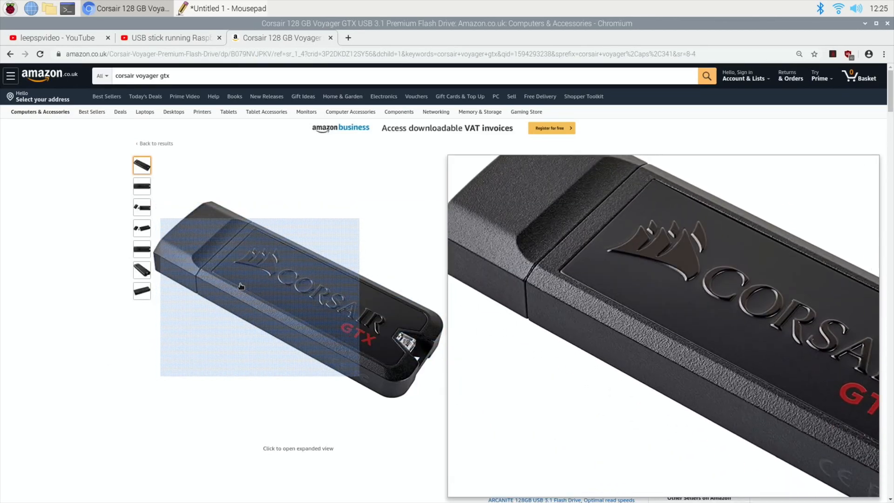
scroll(83, 416, "down", 2)
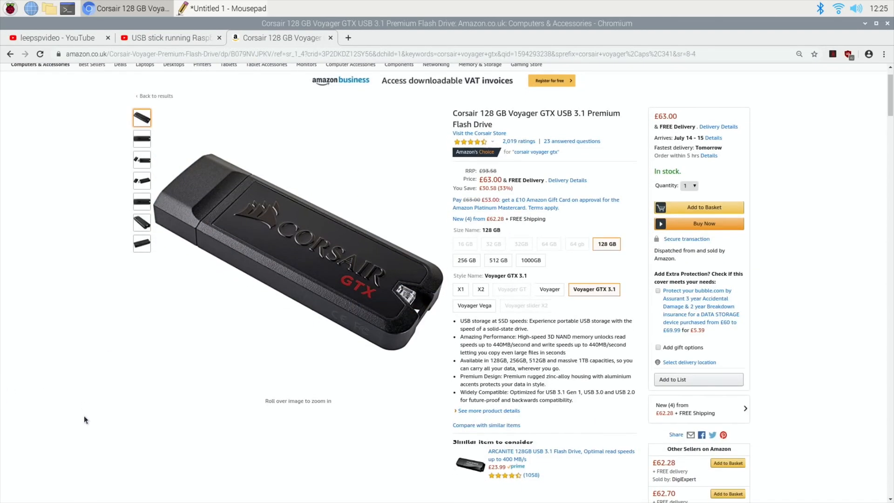
scroll(84, 419, "down", 1)
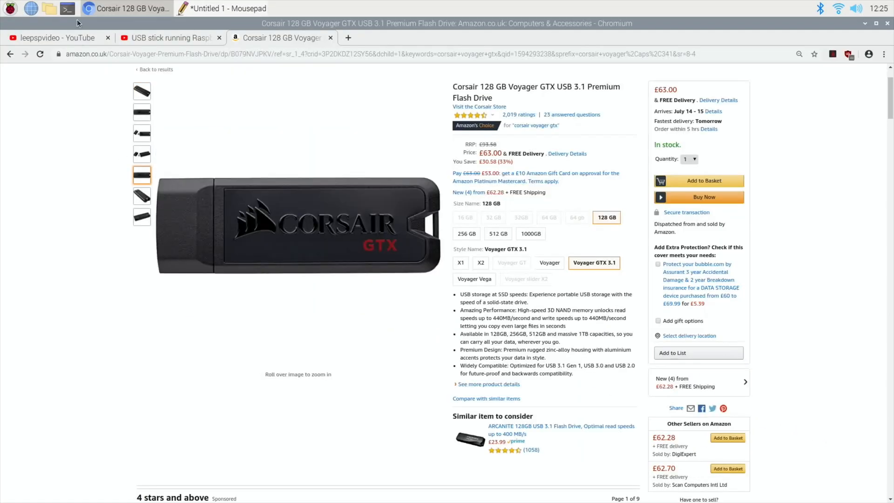
- Run lsusb -t in a new LXTerminal, showing the stick on usb-storage at 480M
left_click(67, 9)
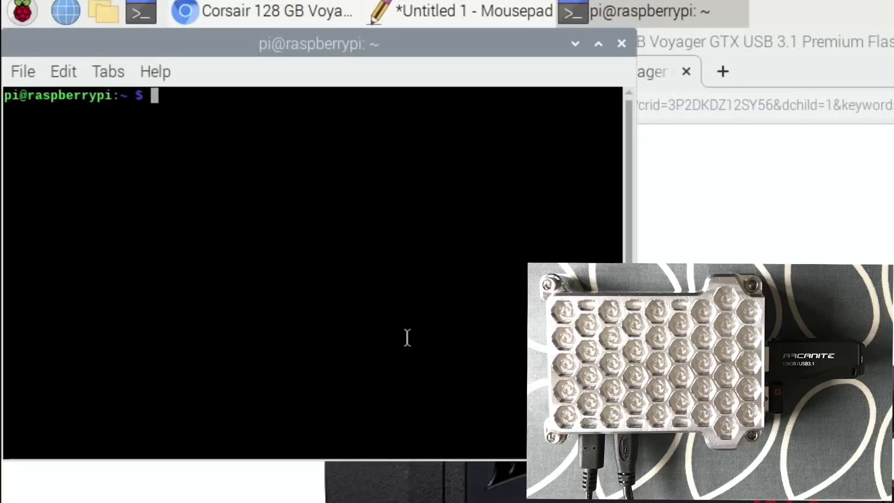
type("lsusb -t")
key("Return")
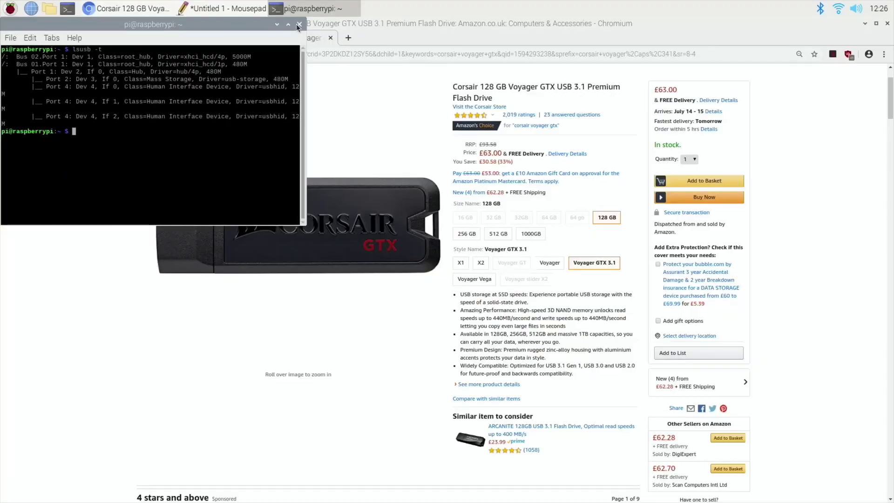
- Return to the YouTube tab and expand the 8 replies to the Corsair speed comment
left_click(296, 24)
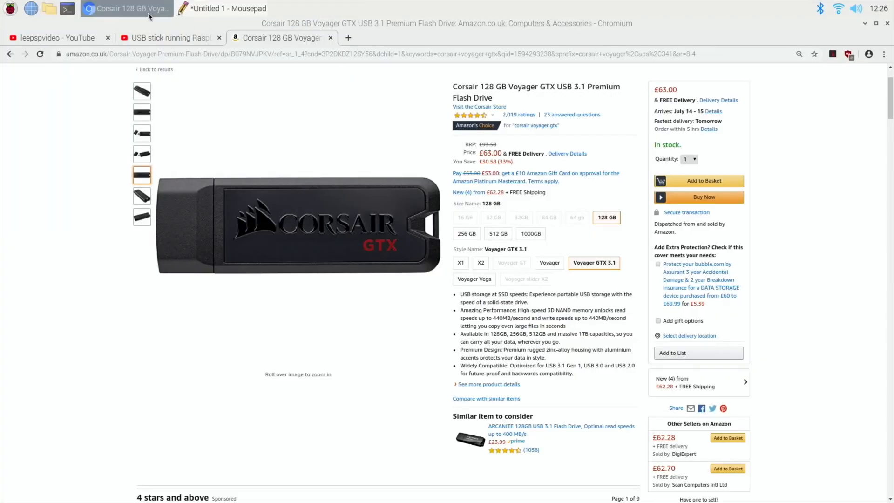
left_click(137, 8)
left_click(142, 37)
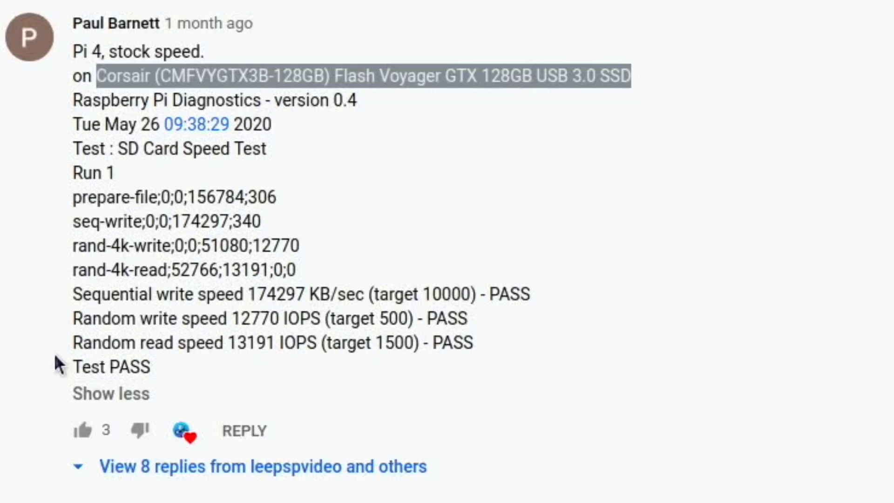
left_click(150, 465)
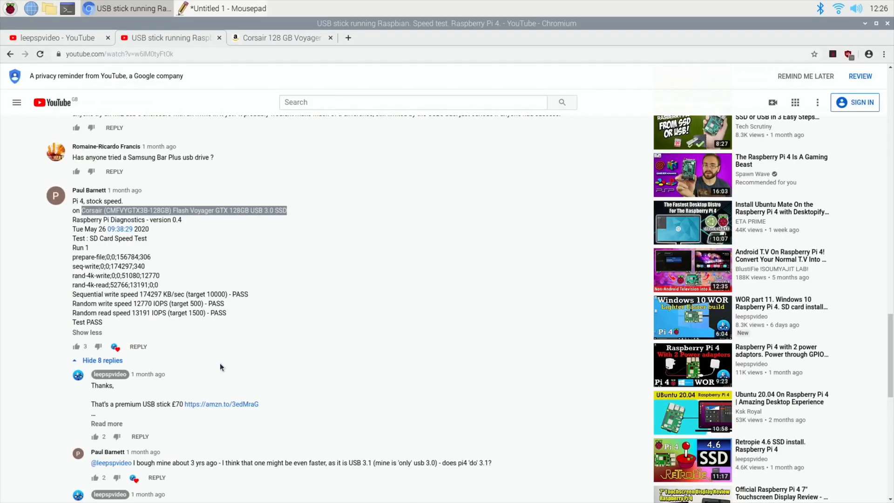
scroll(220, 367, "down", 1)
scroll(220, 366, "down", 2)
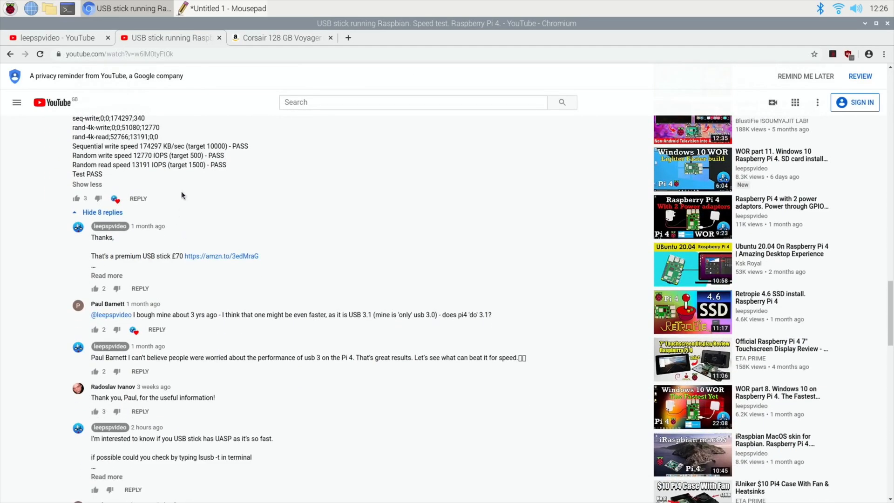
scroll(339, 221, "down", 2)
scroll(340, 222, "down", 1)
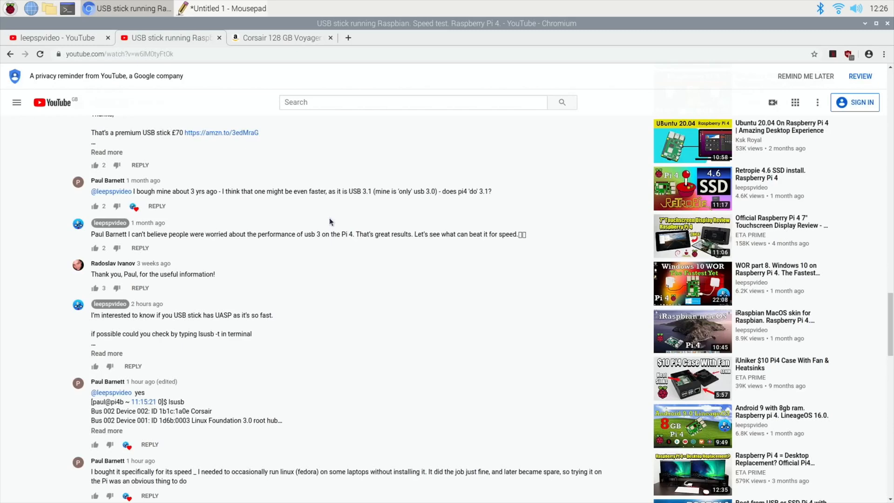
scroll(330, 221, "down", 1)
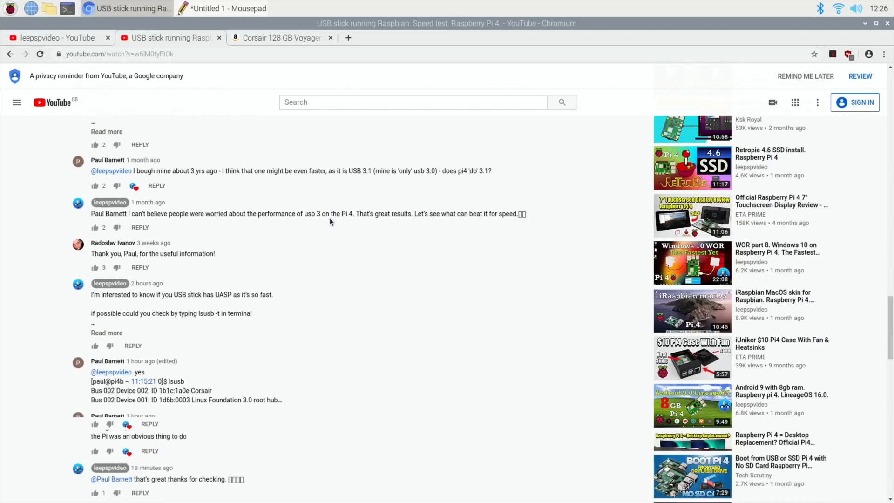
scroll(330, 221, "down", 1)
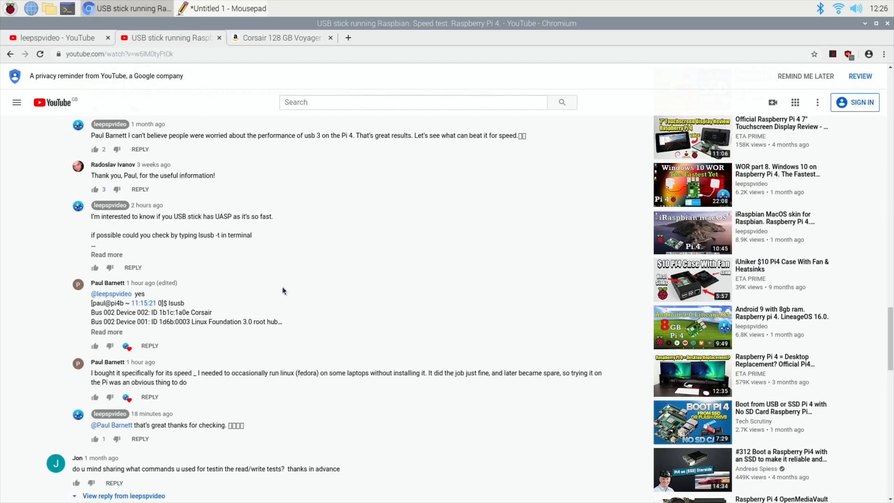
scroll(335, 283, "down", 3)
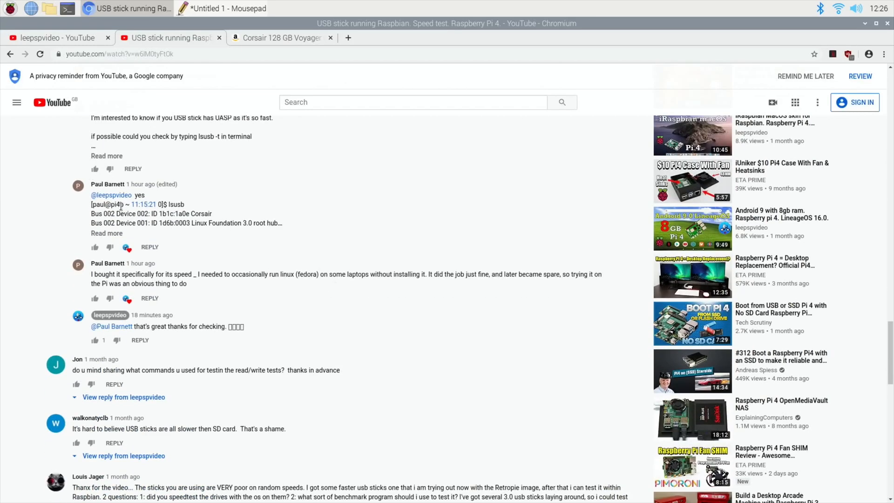
- Expand the commenter's full lsusb output and highlight the Driver=uas line
left_click(110, 234)
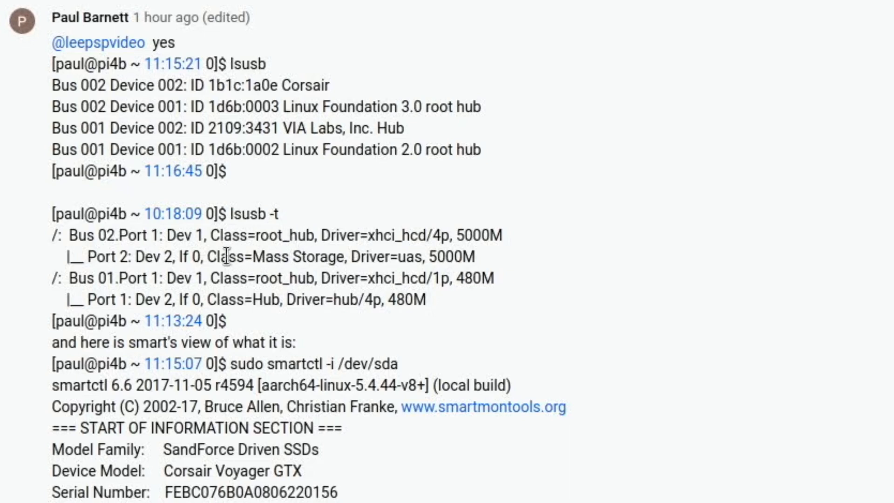
left_click_drag(208, 256, 495, 256)
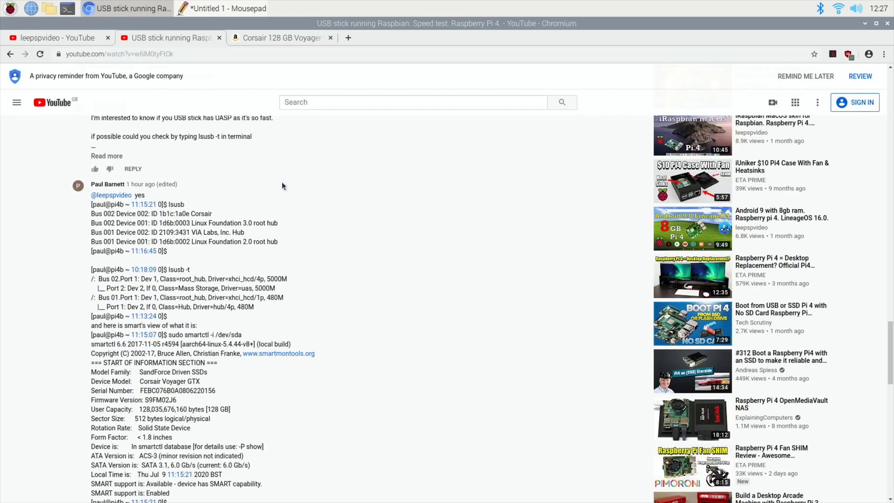
- Return to the Corsair Amazon tab, then minimise Chromium to reveal the desktop and note
left_click(261, 39)
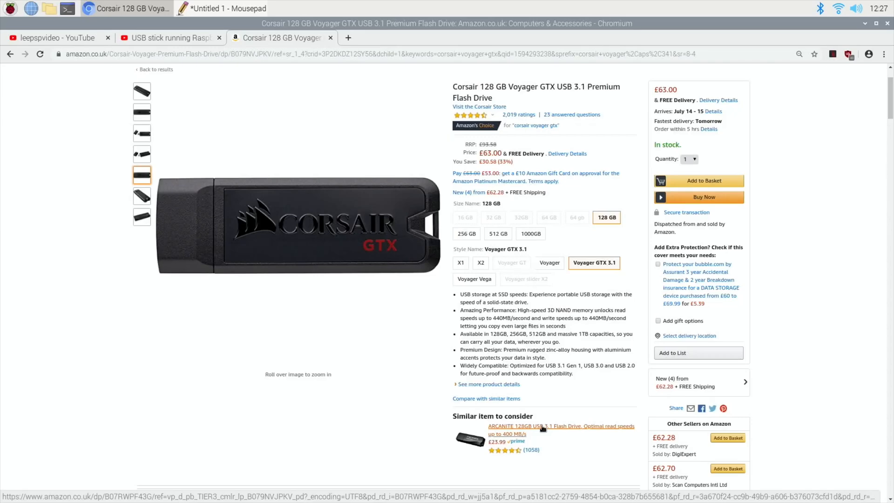
left_click(864, 23)
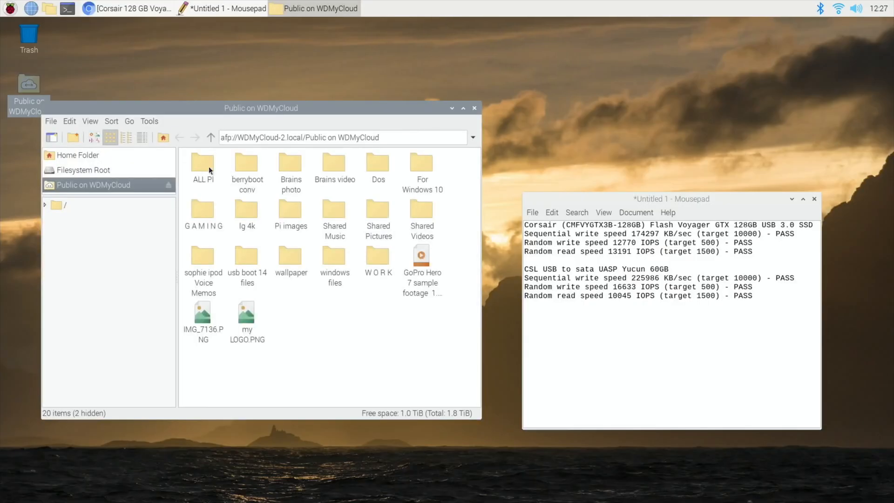
- Browse into the ALL PI > speed tests folder on the share, then close that window
double_click(209, 166)
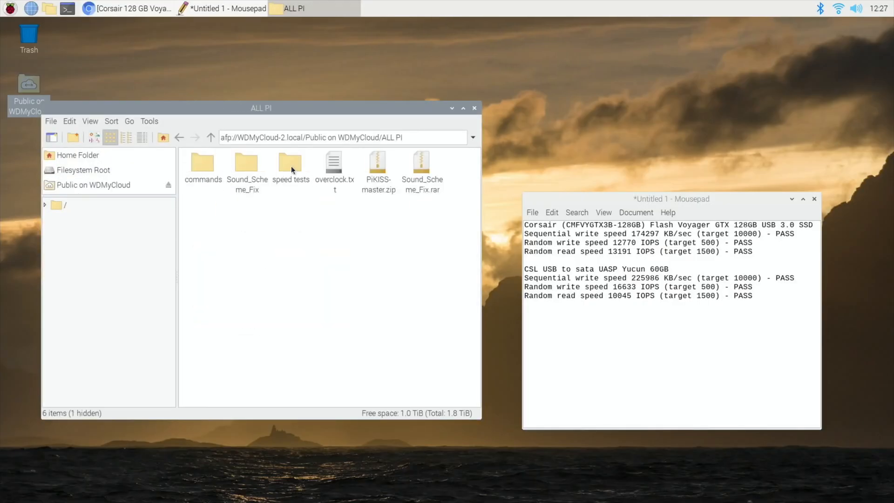
double_click(291, 165)
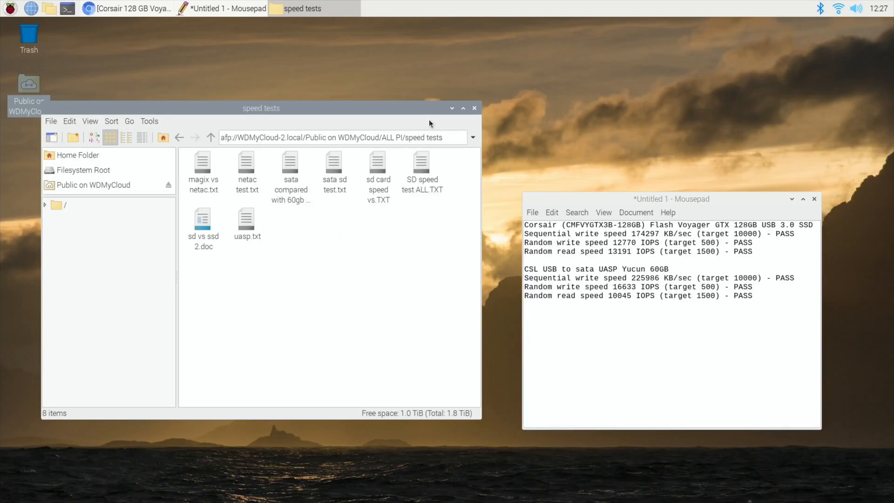
left_click(474, 108)
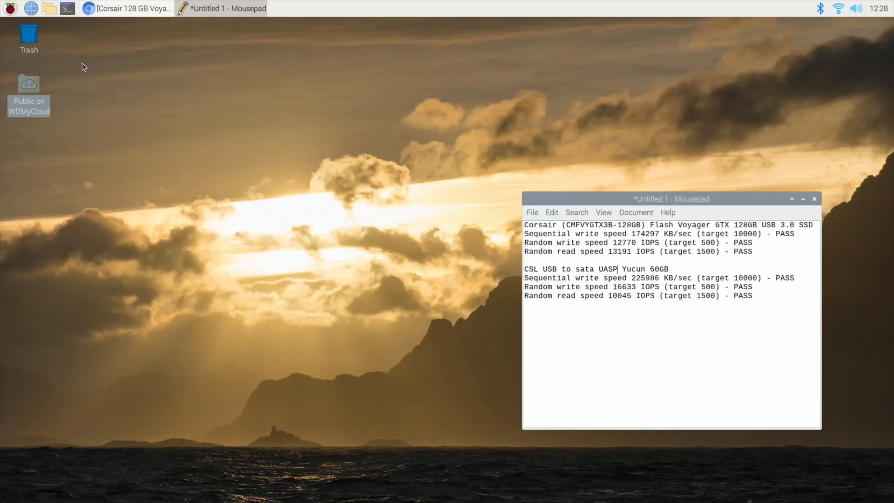
- Close the Chromium Amazon window and open the main menu's Accessories list
left_click(124, 10)
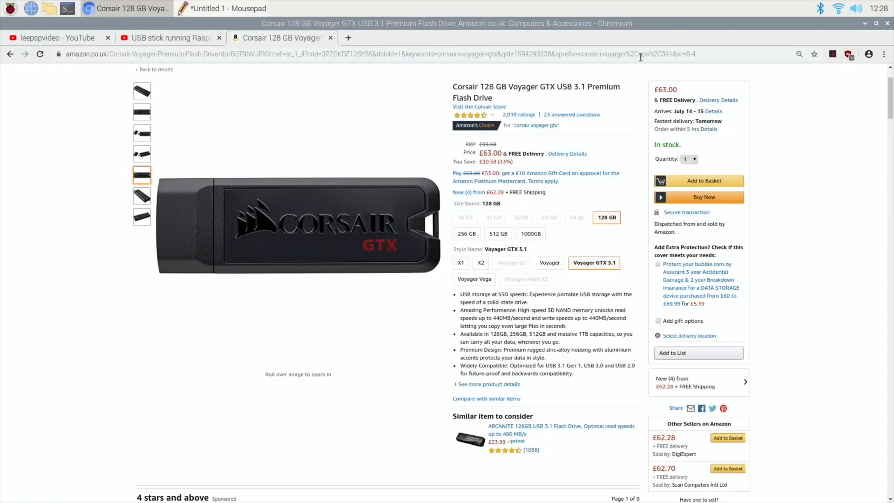
left_click(887, 24)
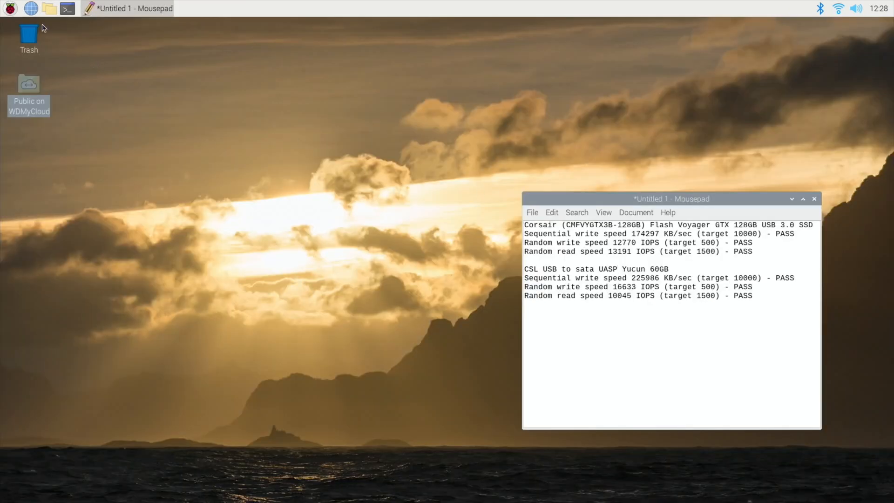
left_click(10, 9)
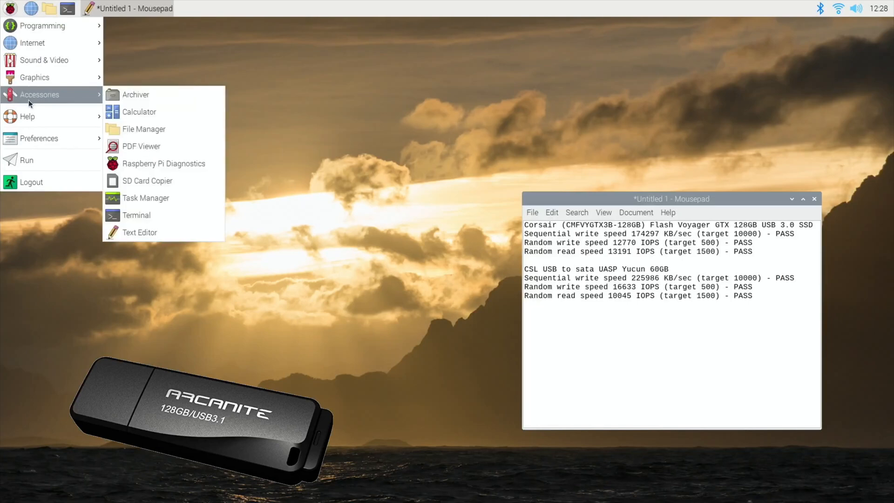
- Run the SD Card Speed Test in Raspberry Pi Diagnostics and show its PASS log
left_click(136, 164)
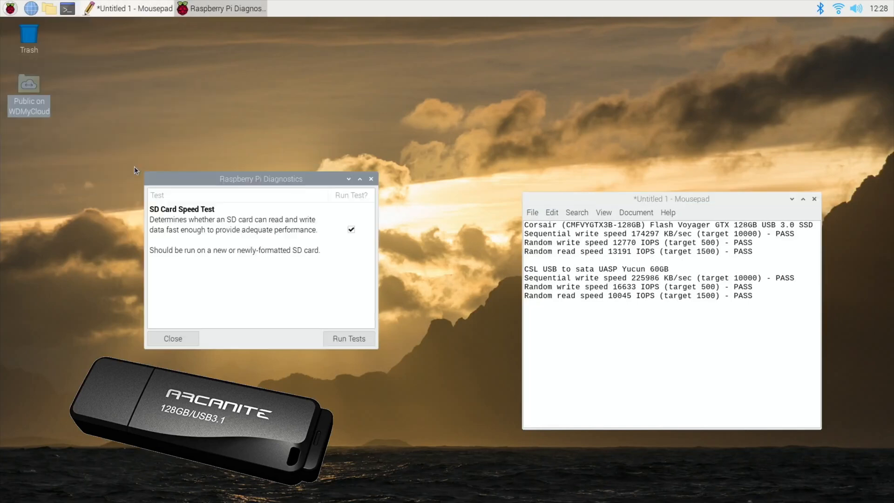
left_click(353, 338)
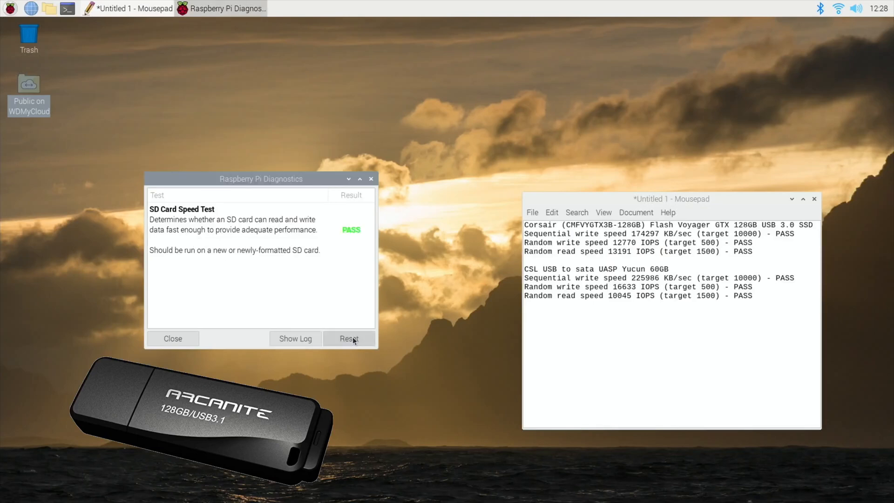
left_click(291, 340)
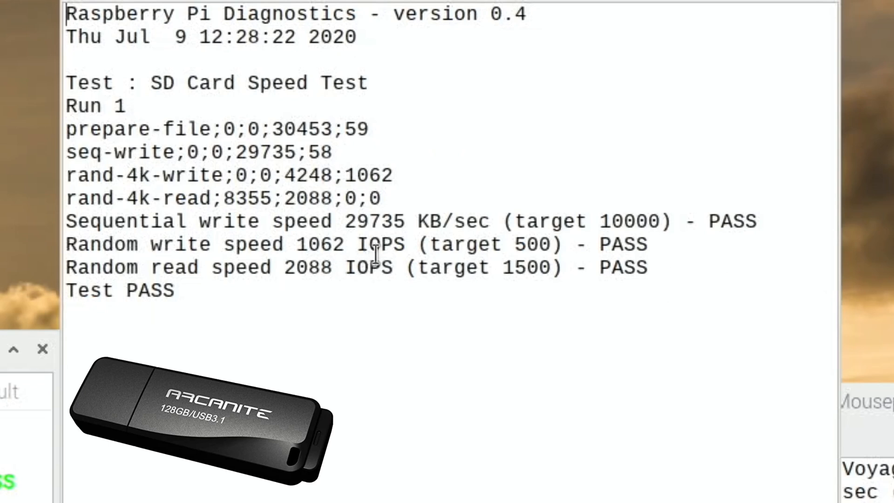
- Copy the three speed-result lines from the rpdiags.txt log
left_click_drag(659, 274, 68, 227)
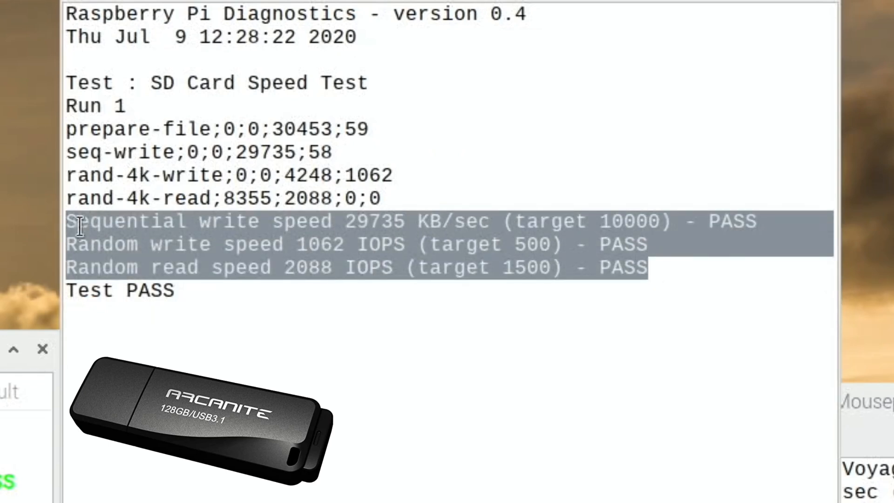
right_click(118, 228)
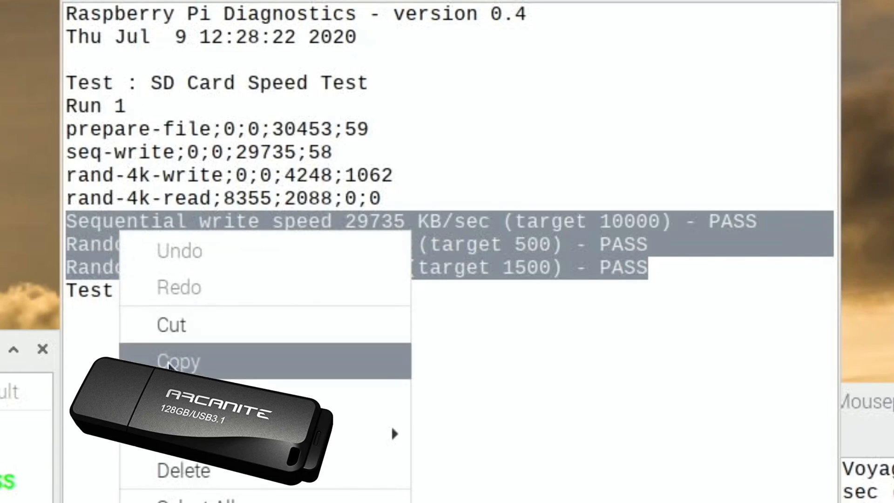
left_click(172, 361)
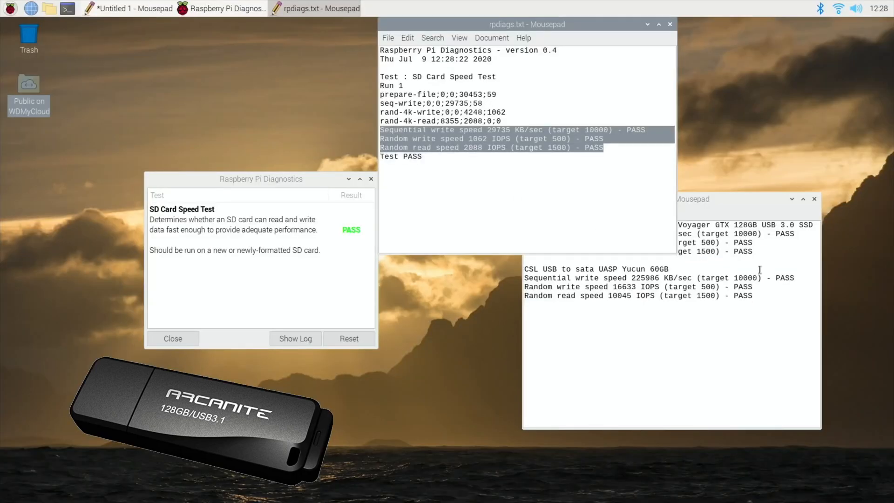
- Add a blank line below the Corsair results in the Untitled 1 note
left_click(758, 250)
key("Return")
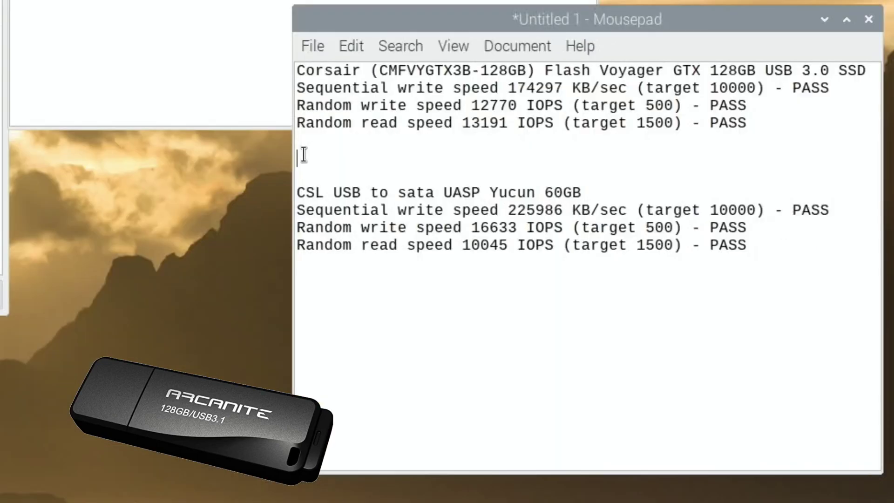
- Paste the three results and open a line above them for the Arcanite 128GB USB heading
right_click(303, 155)
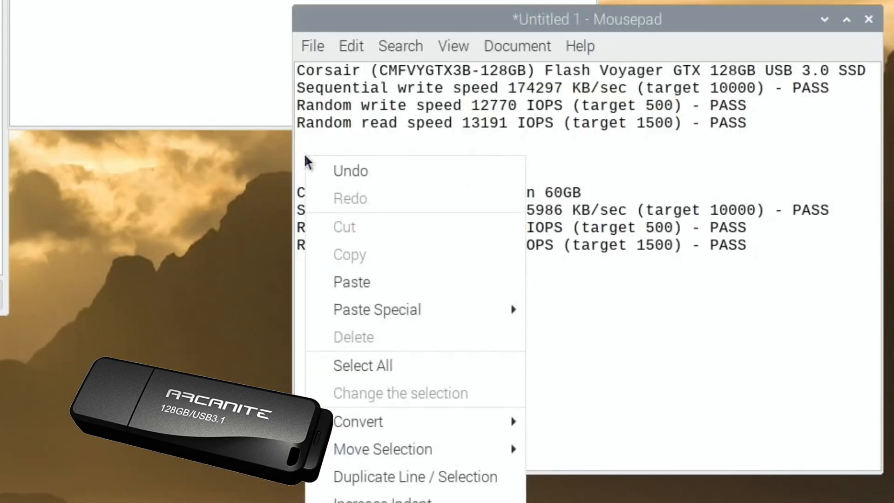
left_click(351, 281)
key("Up")
key("Up")
key("Home")
key("Return")
key("Up")
type("Arcanite 128GB USB")
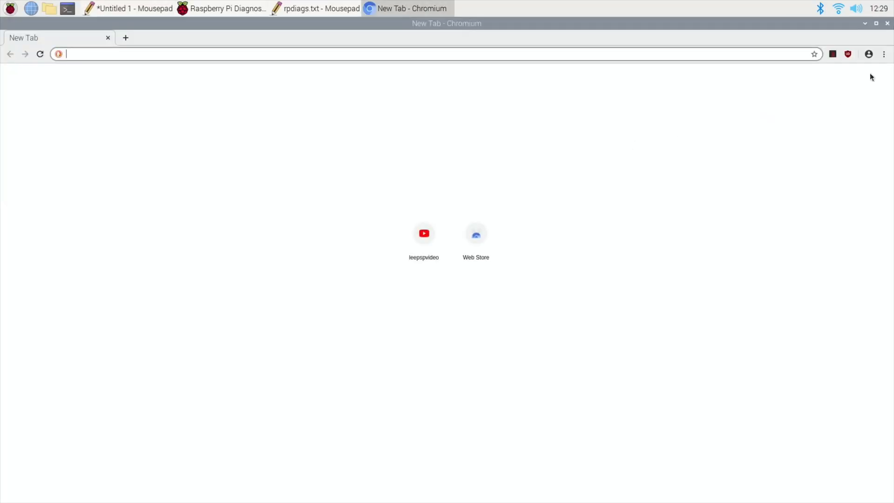
- Restore the three recently closed tabs (Corsair Voyager GTX page) and launch a terminal window
left_click(884, 55)
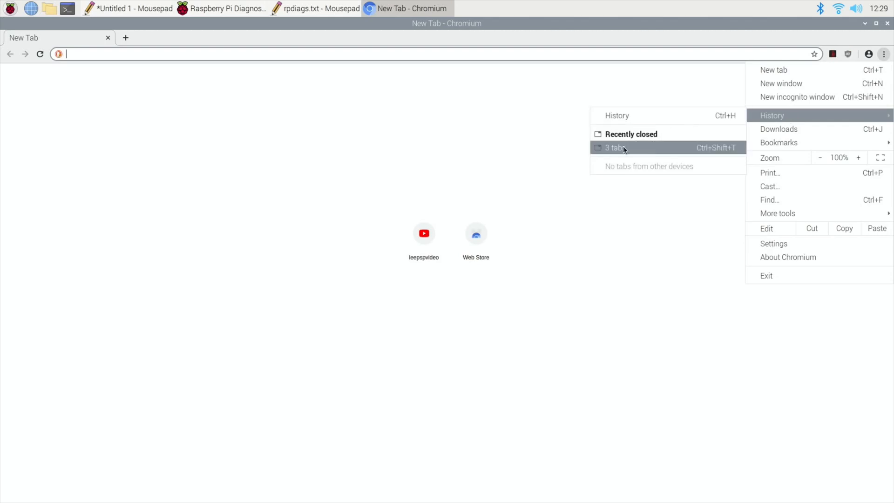
left_click(623, 146)
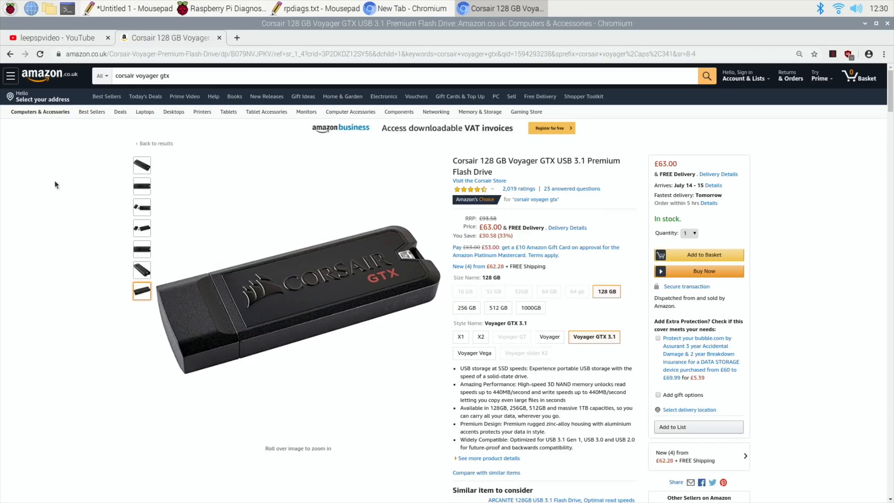
left_click(66, 9)
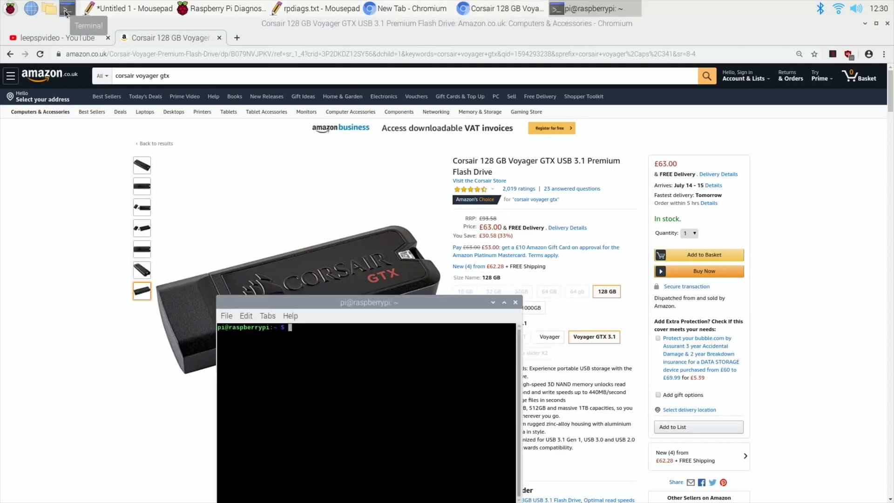
type("lsusb -t")
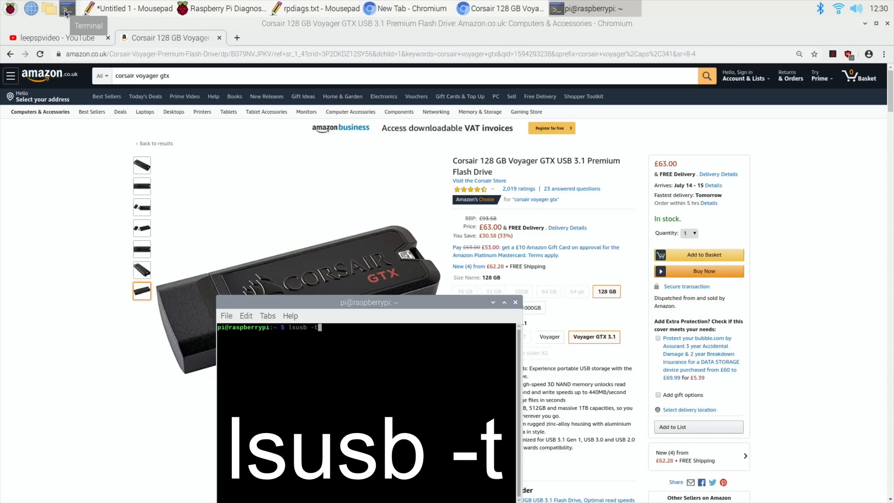
- Run lsusb -t showing the Mass Storage device on usb-storage at 480M, then close the terminal
key("Return")
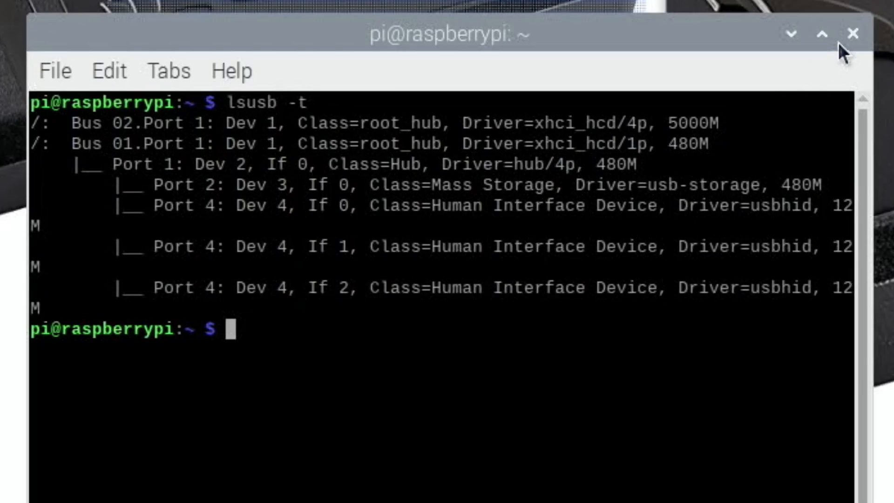
left_click(849, 36)
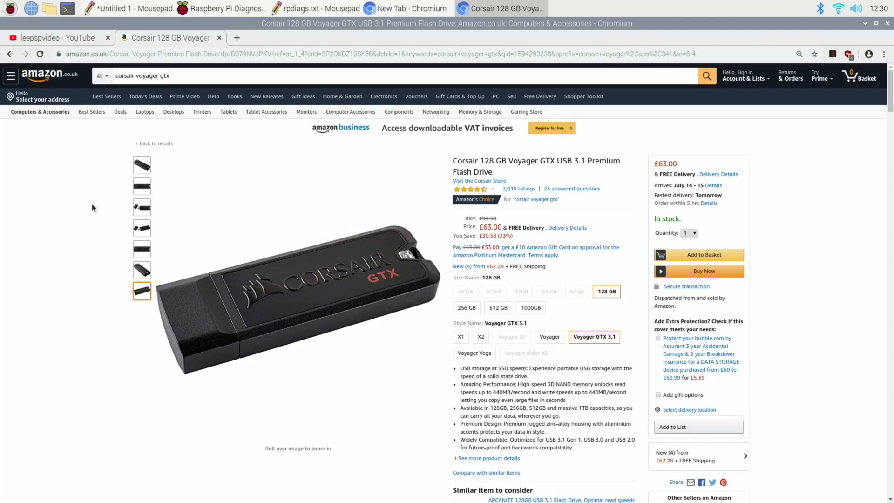
- Search Amazon for 'integral usb 3.1 sd' card readers, browse results, then switch to the YouTube tab
left_click(189, 77)
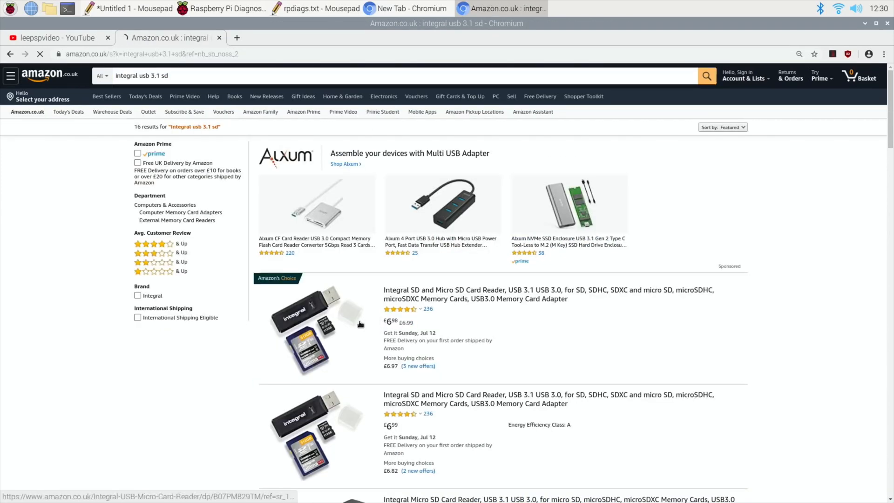
scroll(338, 324, "down", 4)
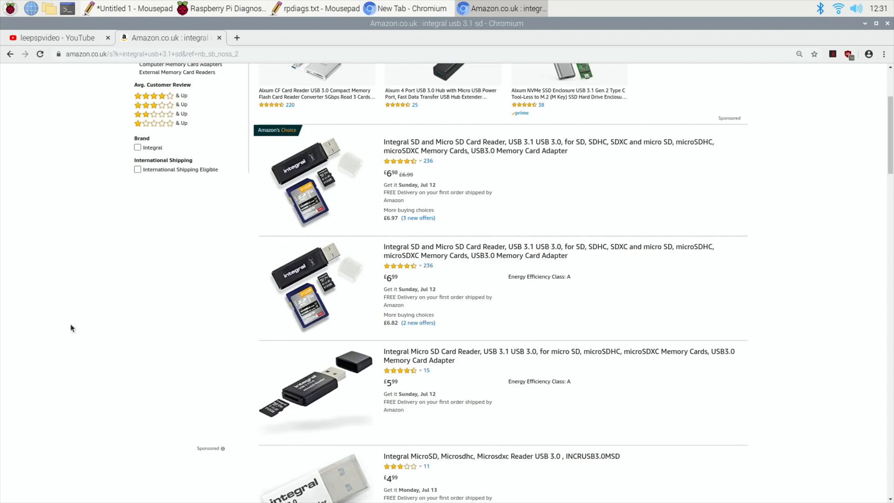
scroll(166, 294, "up", 3)
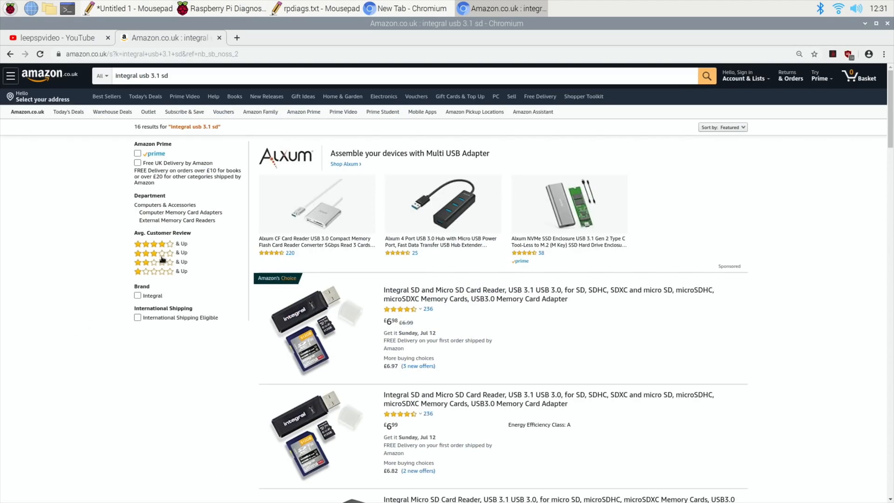
left_click(52, 39)
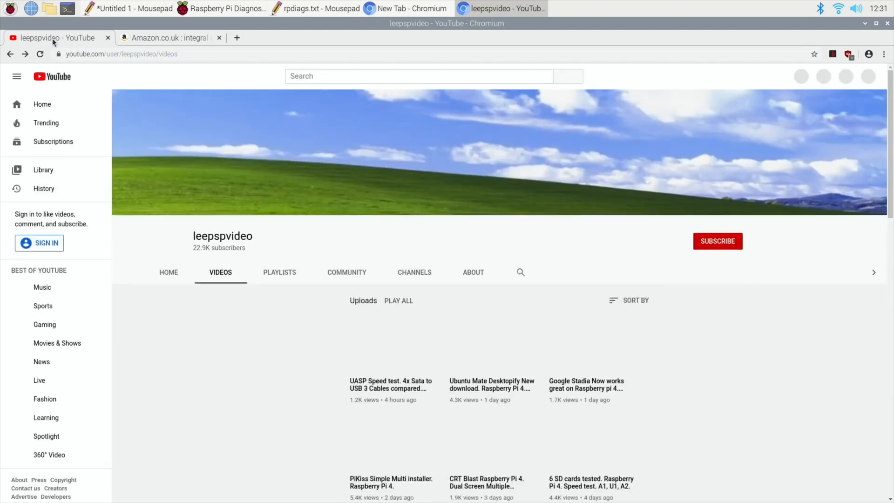